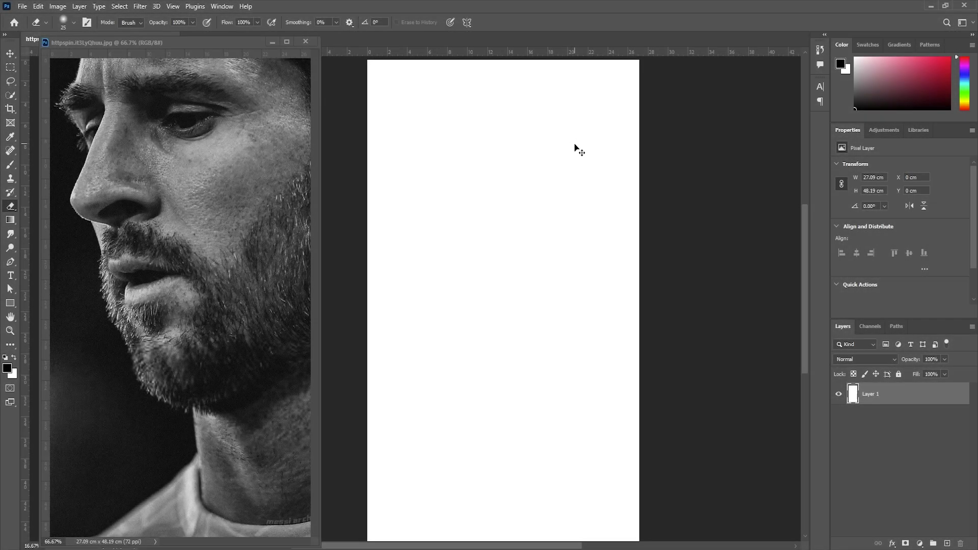
# Adjust the blank canvas view, then activate the reference portrait and open its View menu.
pyautogui.hotkey('ctrl', '-')
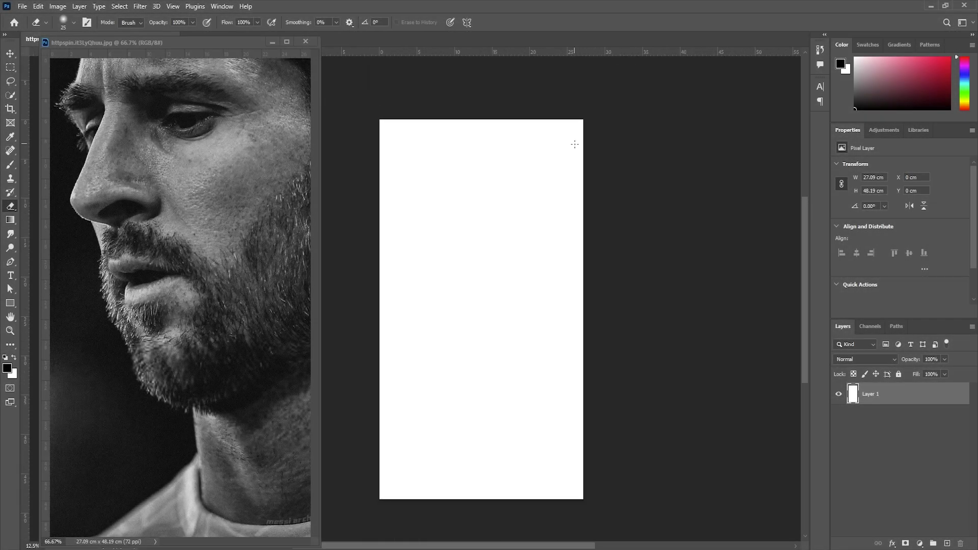
pyautogui.scroll(-2, 511, 226)
pyautogui.scroll(-1, 513, 198)
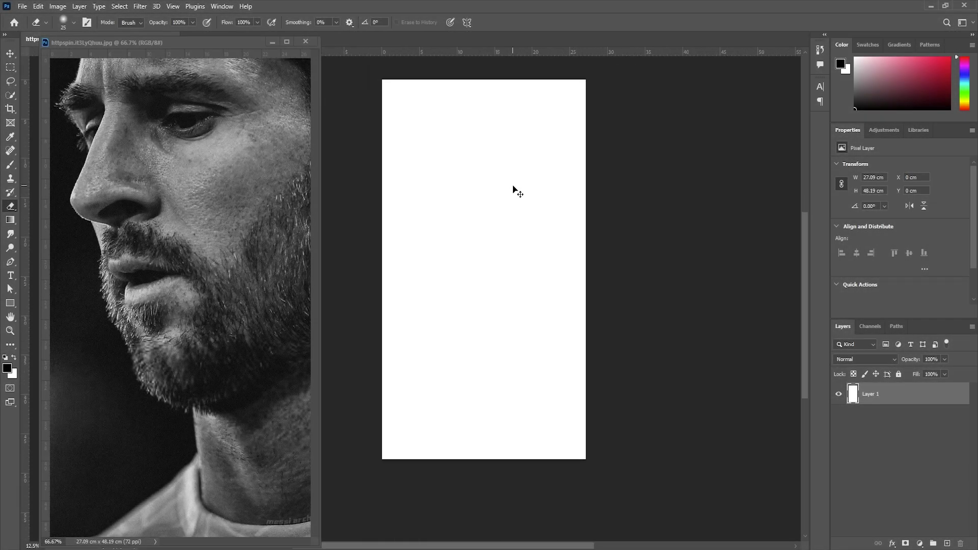
pyautogui.hotkey('ctrl', '+')
pyautogui.moveTo(504, 192)
pyautogui.mouseDown()
pyautogui.moveTo(500, 238)
pyautogui.moveTo(513, 205)
pyautogui.moveTo(510, 222)
pyautogui.mouseUp()
pyautogui.hotkey('ctrl', '-')
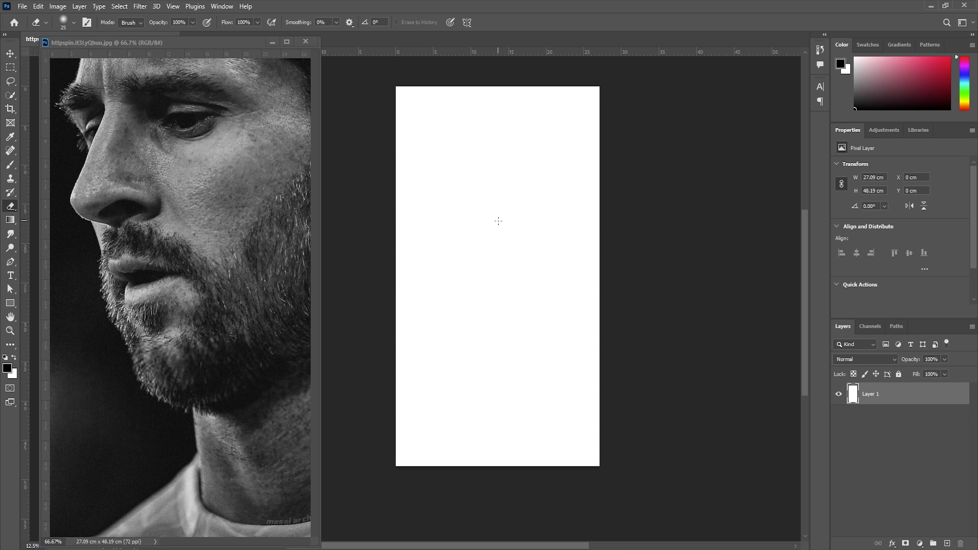
pyautogui.hotkey('ctrl', '+')
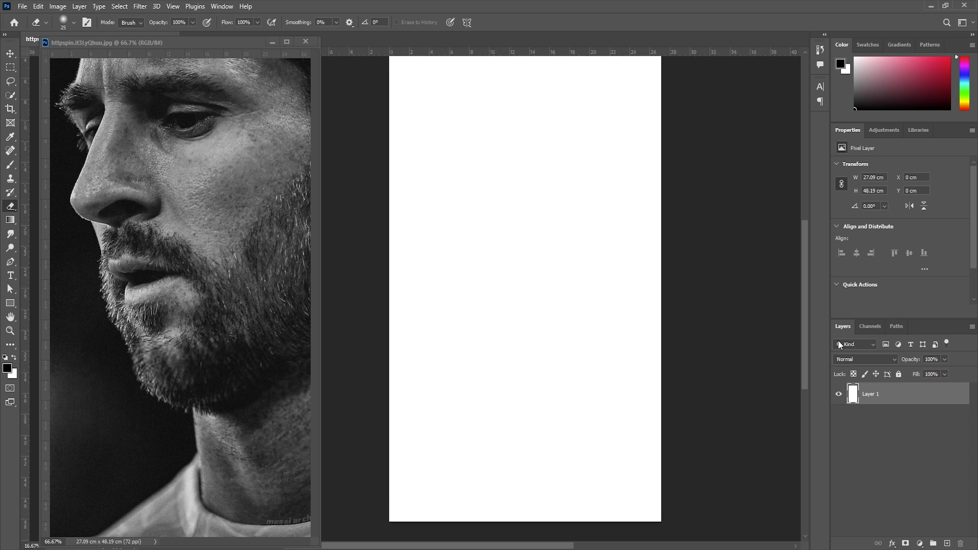
pyautogui.moveTo(802, 340); pyautogui.dragTo(802, 326)
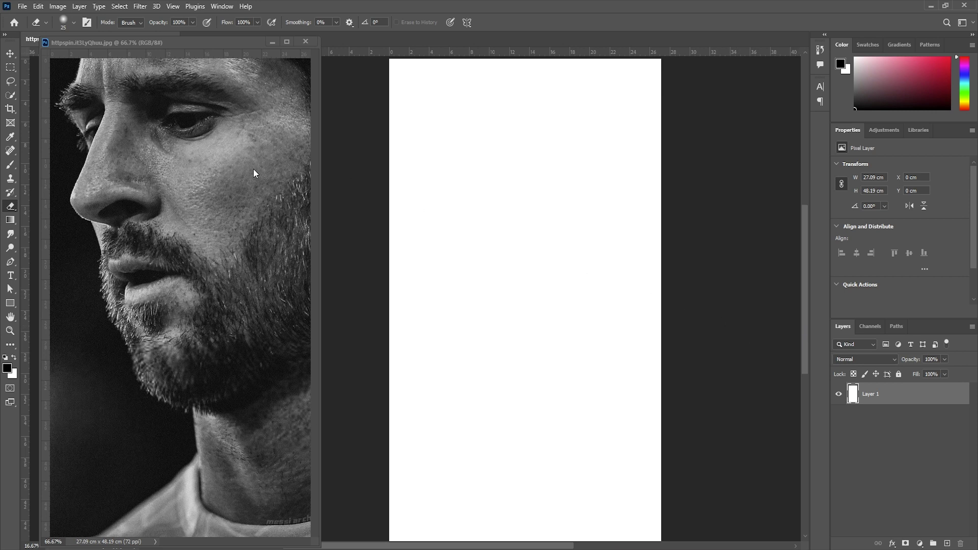
pyautogui.click(186, 40)
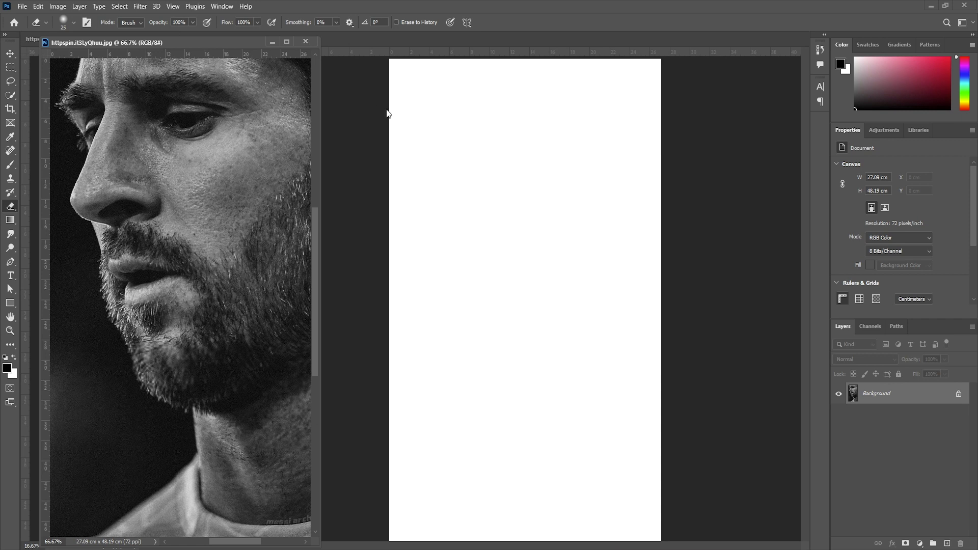
pyautogui.click(145, 7)
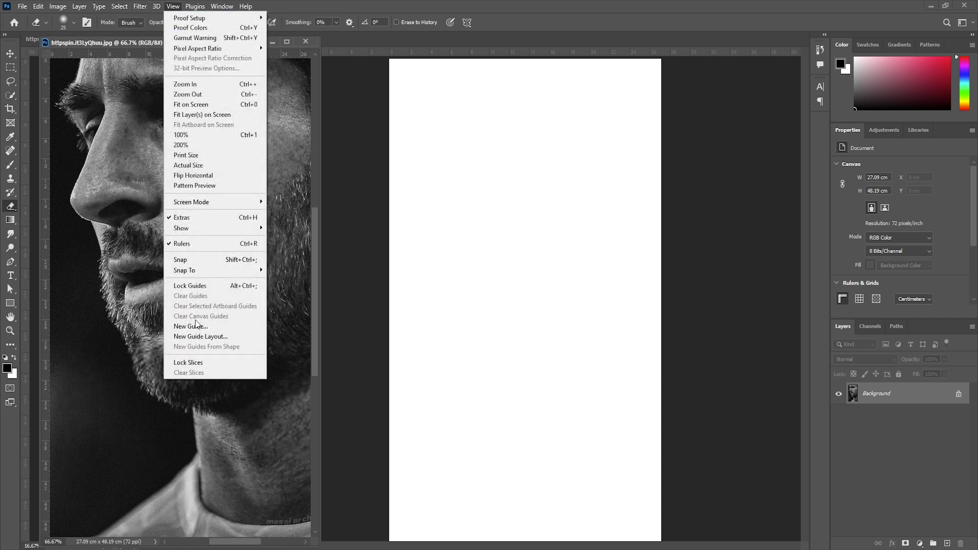
# Add a 10-column, 15-row New Guide Layout to the reference photo, then to the blank canvas.
pyautogui.click(199, 337)
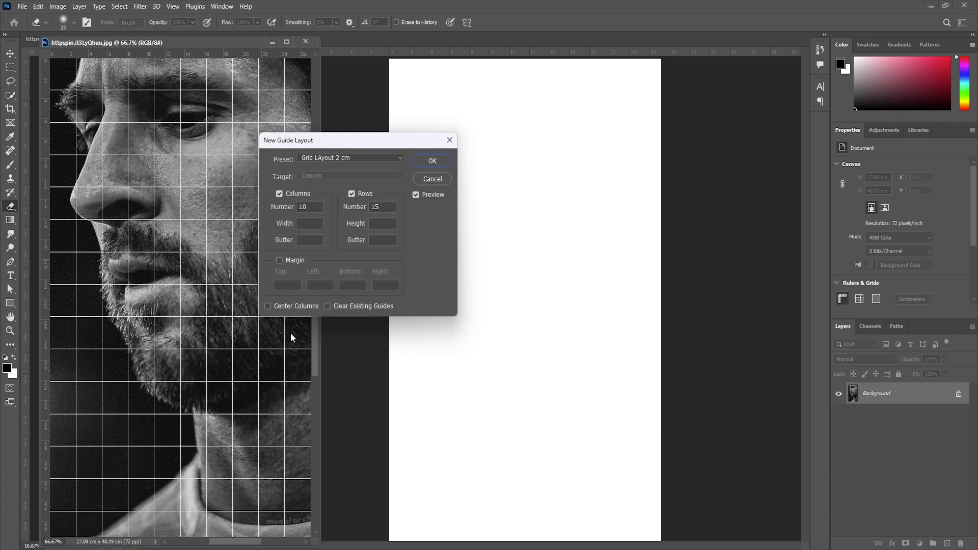
pyautogui.click(443, 163)
pyautogui.click(447, 70)
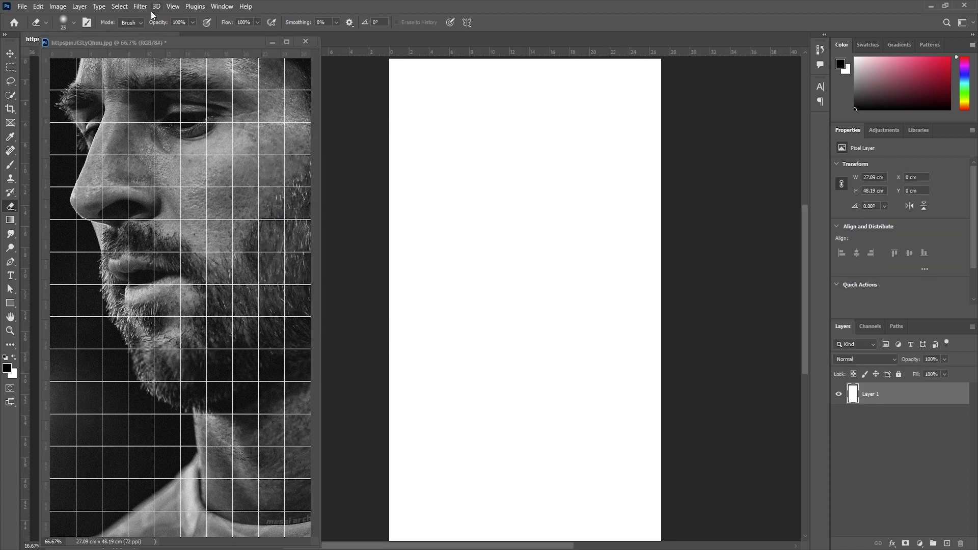
pyautogui.click(172, 7)
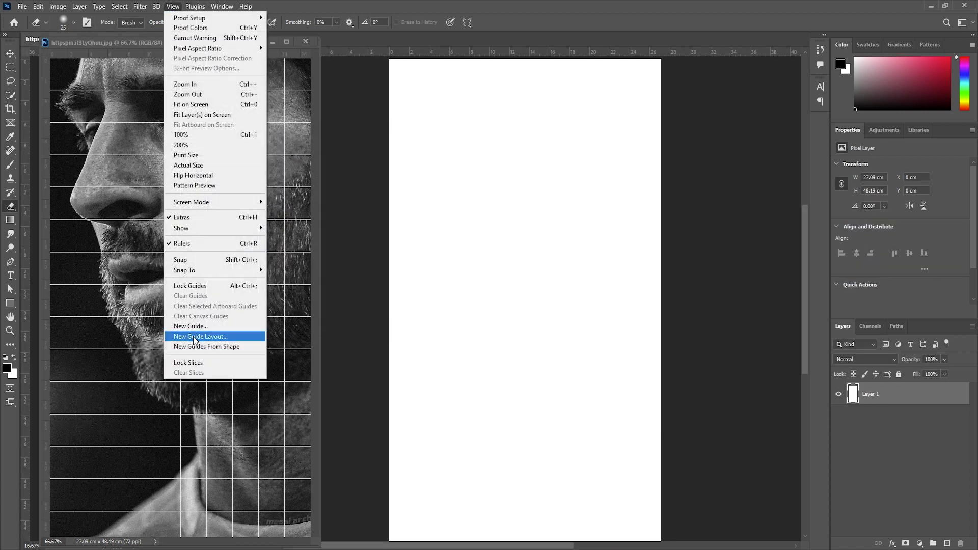
pyautogui.click(200, 336)
pyautogui.click(433, 162)
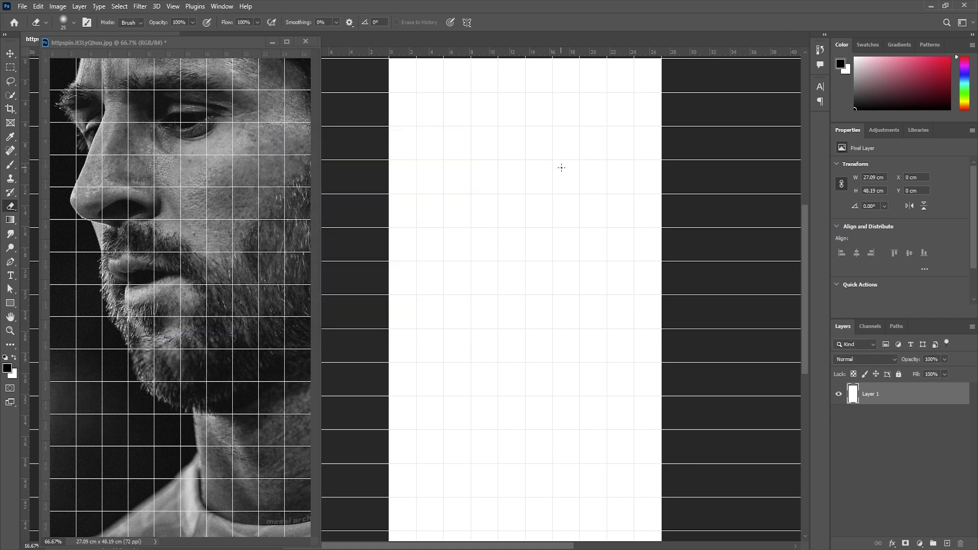
# Choose the Brush with the KYLE charcoal pencil preset and add a 'sketch' layer above 'bg'.
pyautogui.click(10, 170)
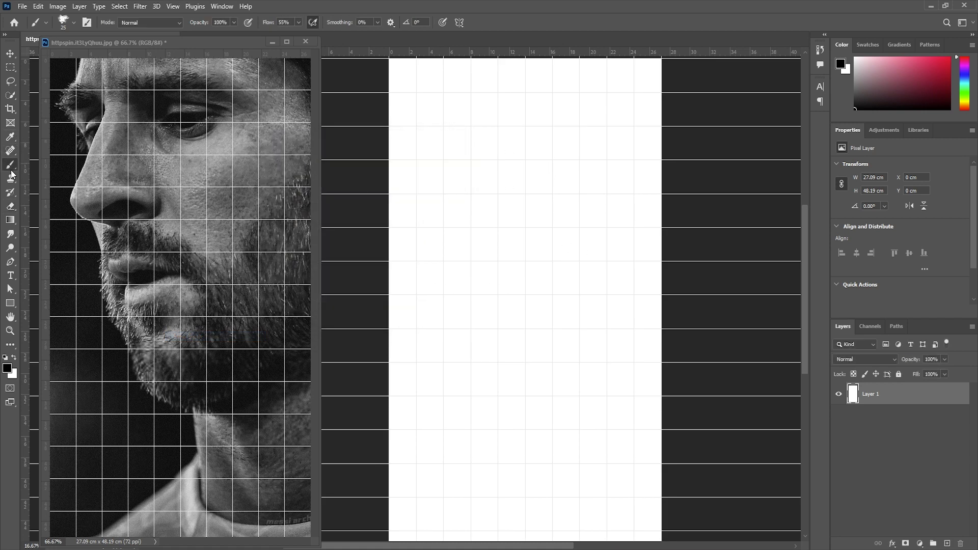
pyautogui.click(73, 25)
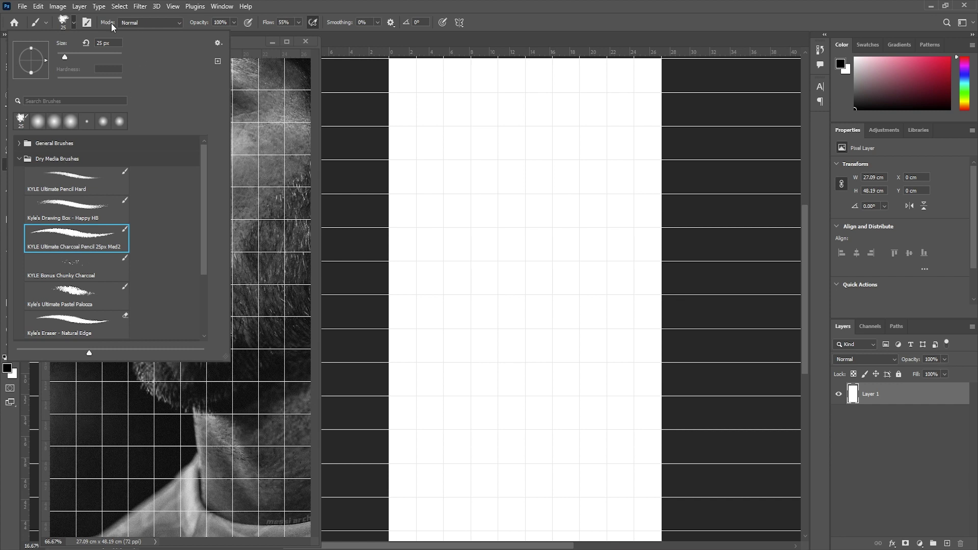
pyautogui.click(73, 25)
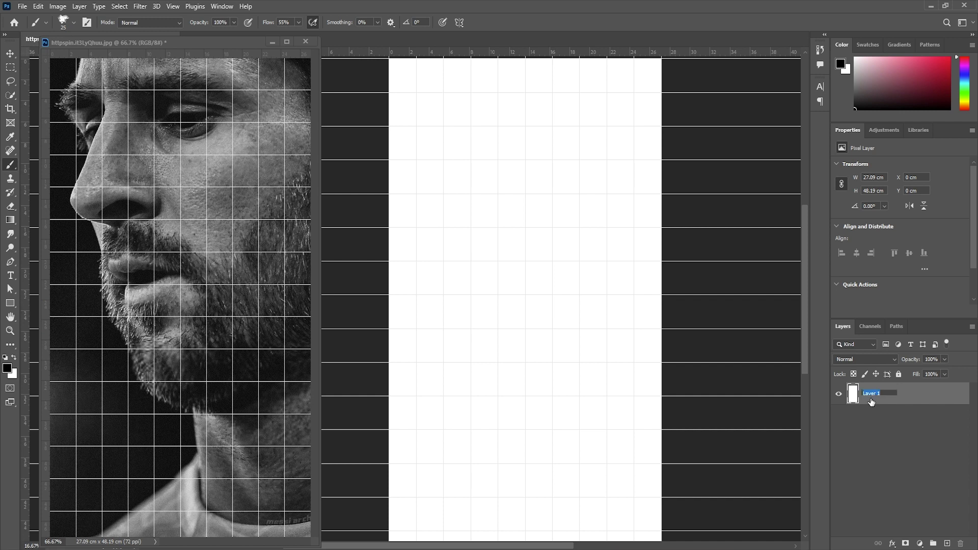
pyautogui.click(872, 397)
pyautogui.write('bg')
pyautogui.click(946, 544)
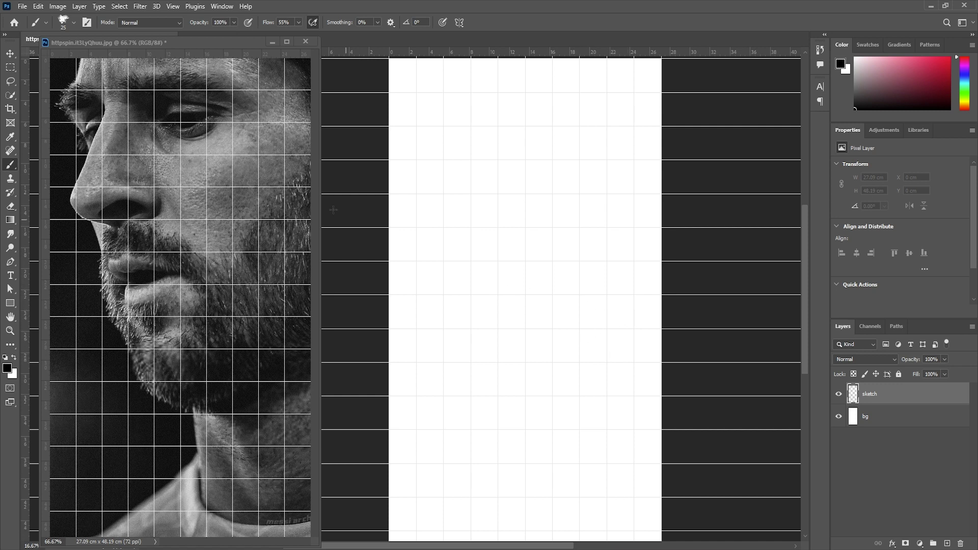
pyautogui.moveTo(315, 202); pyautogui.dragTo(314, 386)
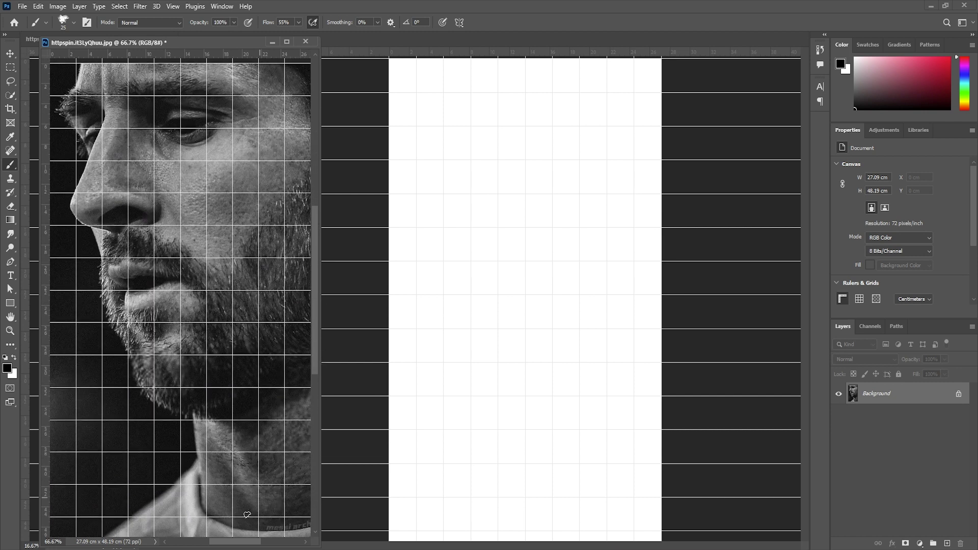
# Enlarge and reposition the reference photo window to show more of the face.
pyautogui.hotkey('ctrl', '-')
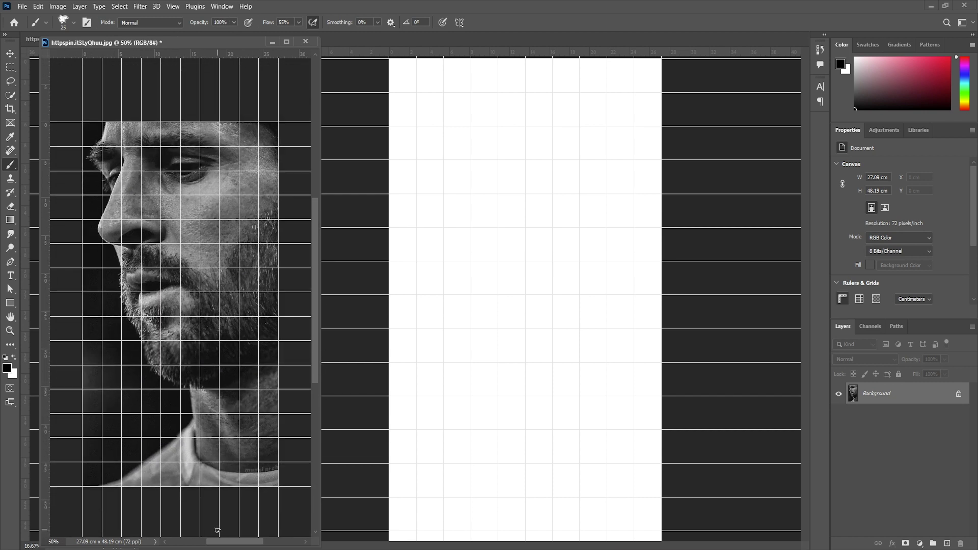
pyautogui.hotkey('ctrl', '+')
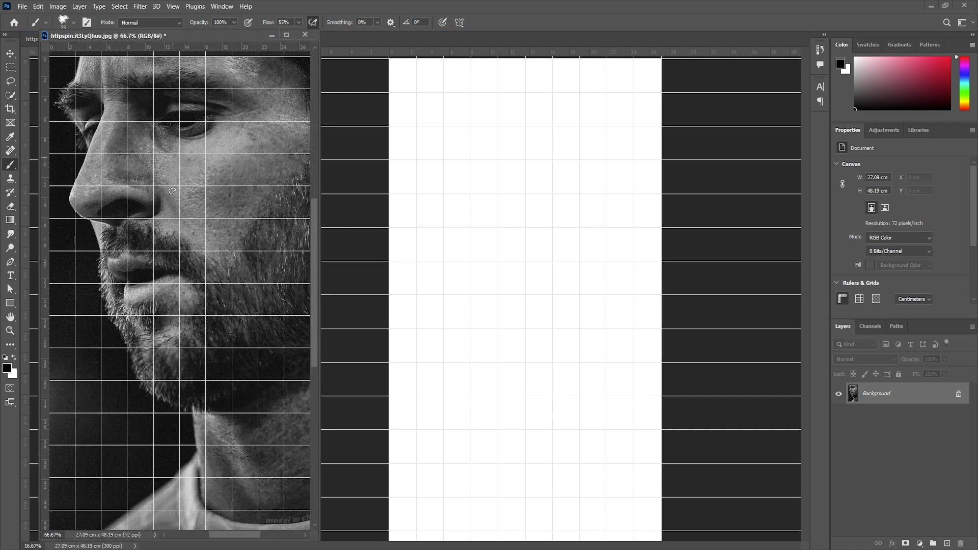
pyautogui.moveTo(174, 540); pyautogui.dragTo(178, 548)
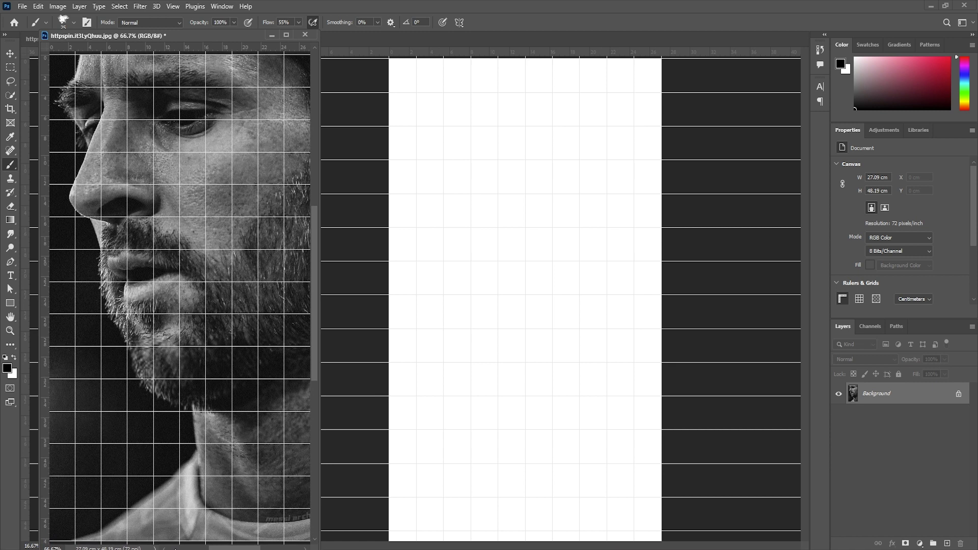
pyautogui.moveTo(319, 376); pyautogui.dragTo(334, 387)
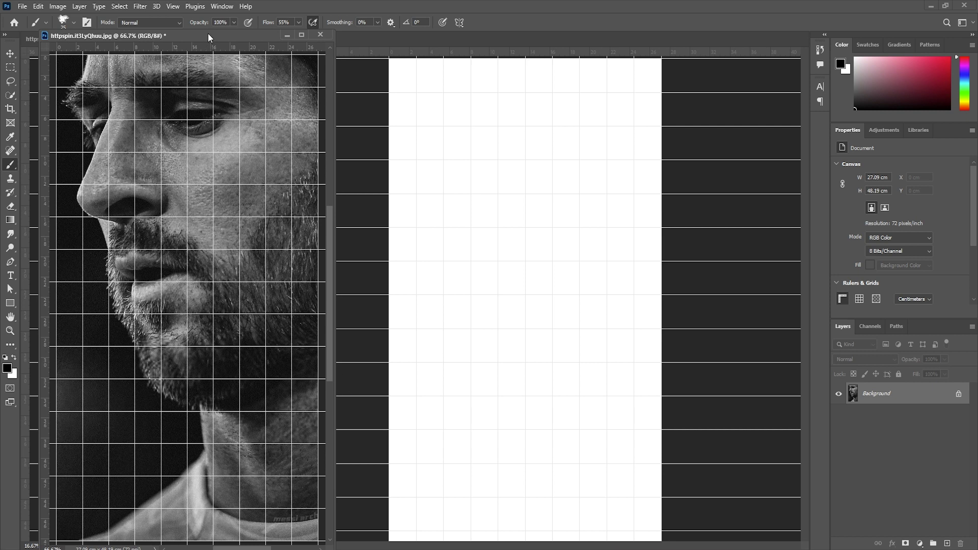
pyautogui.moveTo(208, 34); pyautogui.dragTo(209, 38)
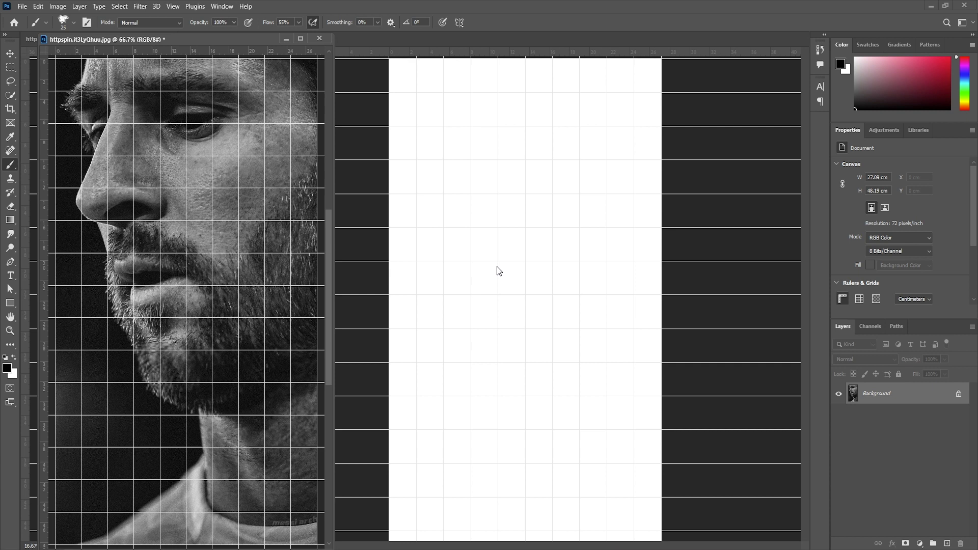
pyautogui.scroll(1, 329, 284)
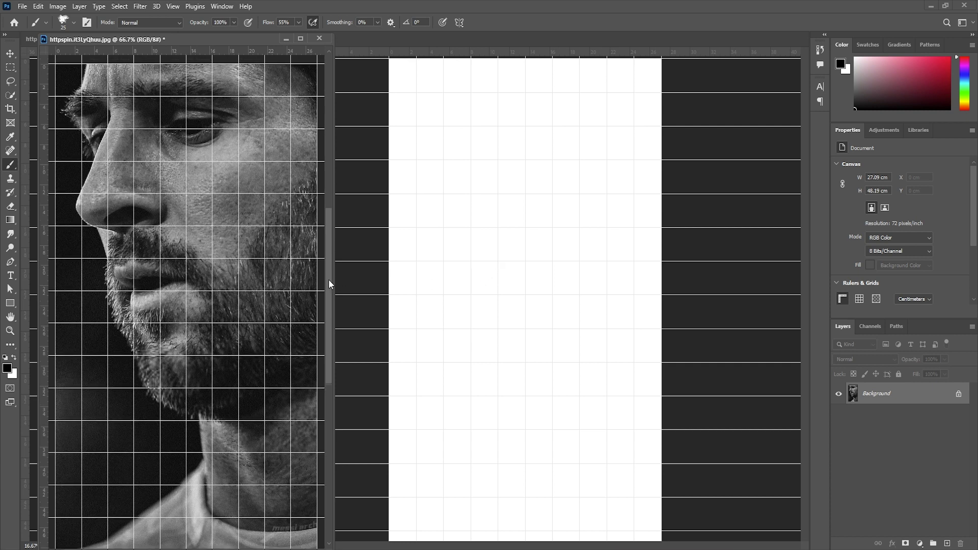
pyautogui.moveTo(327, 282); pyautogui.dragTo(327, 283)
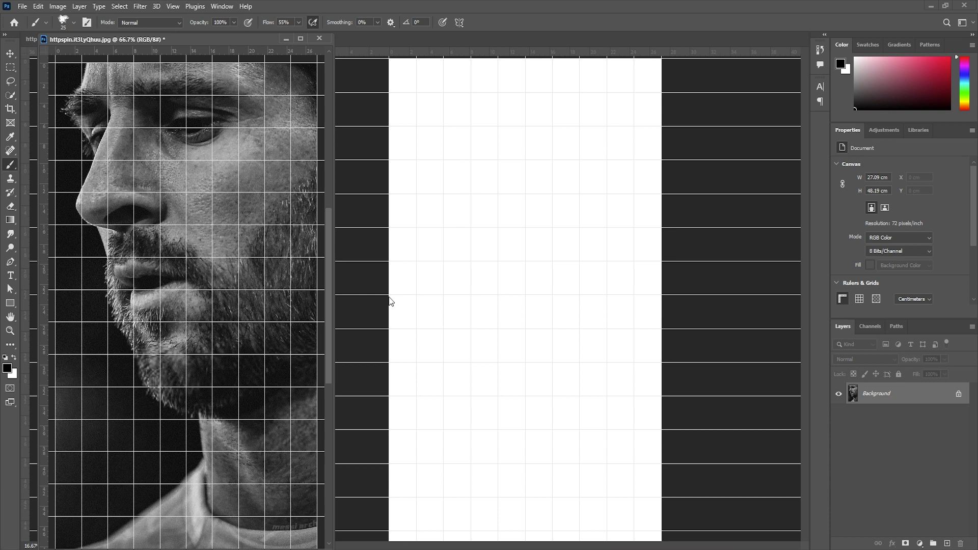
# Return to the sketch canvas and adjust its zoom.
pyautogui.click(803, 270)
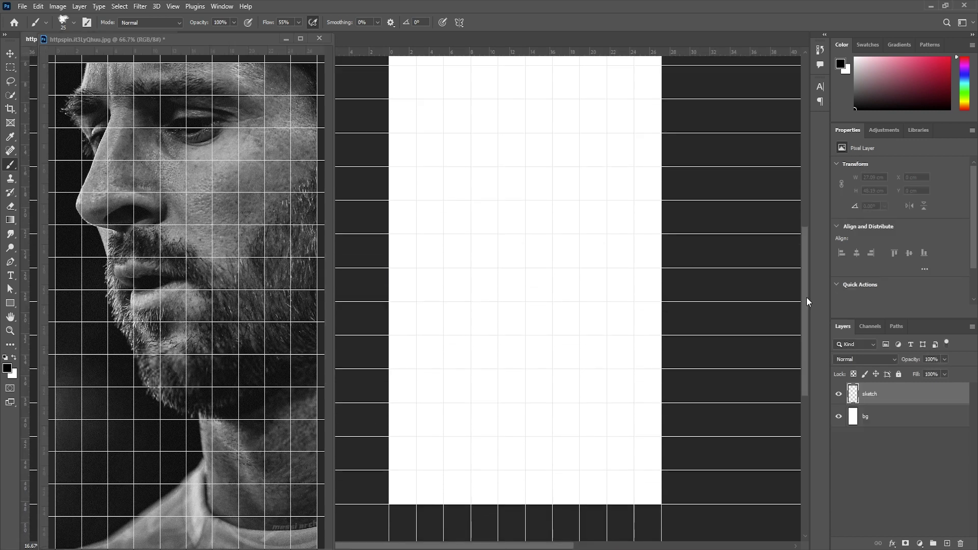
pyautogui.moveTo(808, 285); pyautogui.dragTo(809, 279)
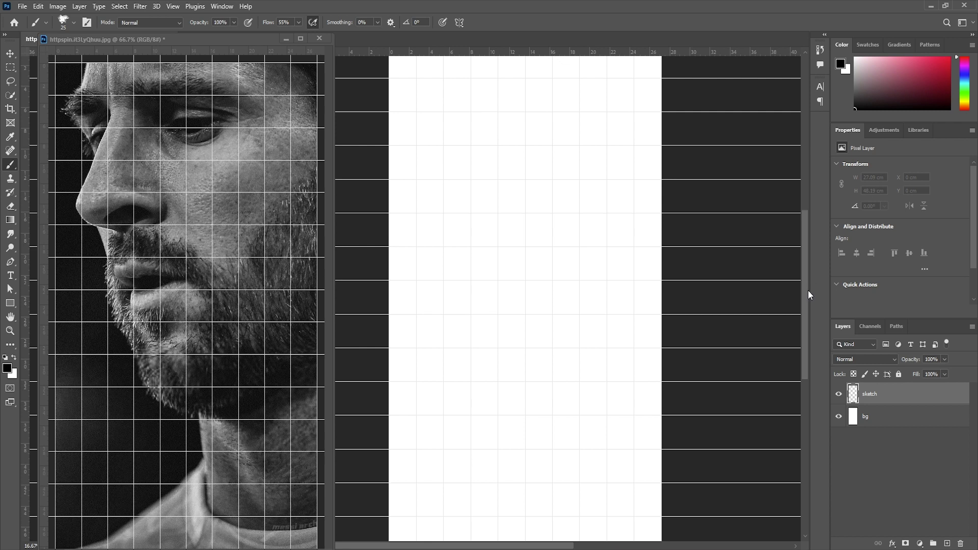
pyautogui.moveTo(808, 291); pyautogui.dragTo(808, 285)
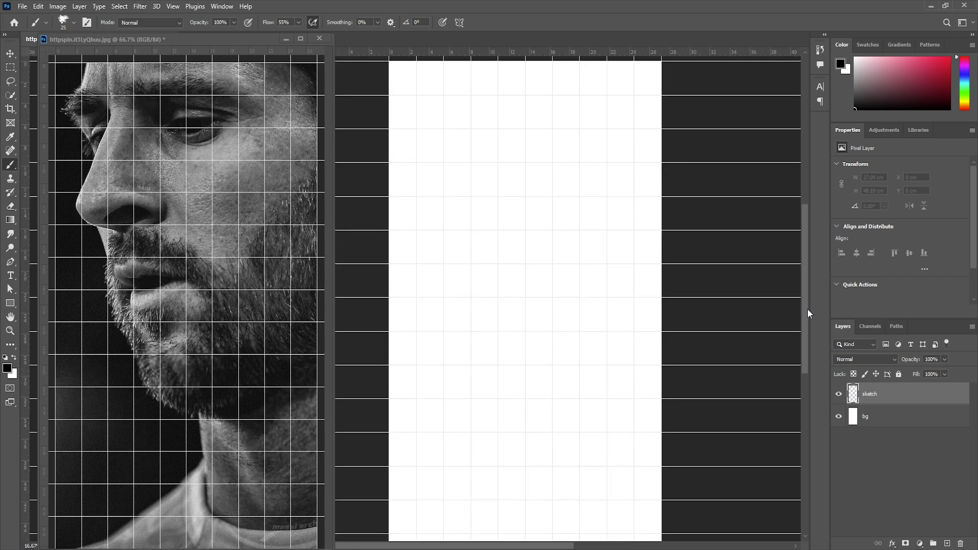
pyautogui.hotkey('ctrl', '+')
pyautogui.hotkey('ctrl', '-')
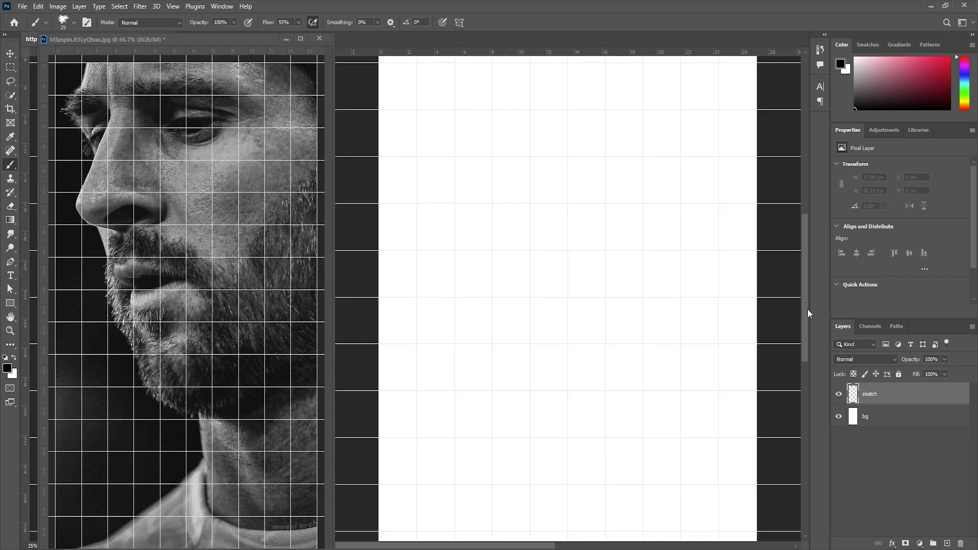
# Reposition the sketch canvas so the whole page fits beside the gridded reference.
pyautogui.moveTo(802, 305); pyautogui.dragTo(800, 301)
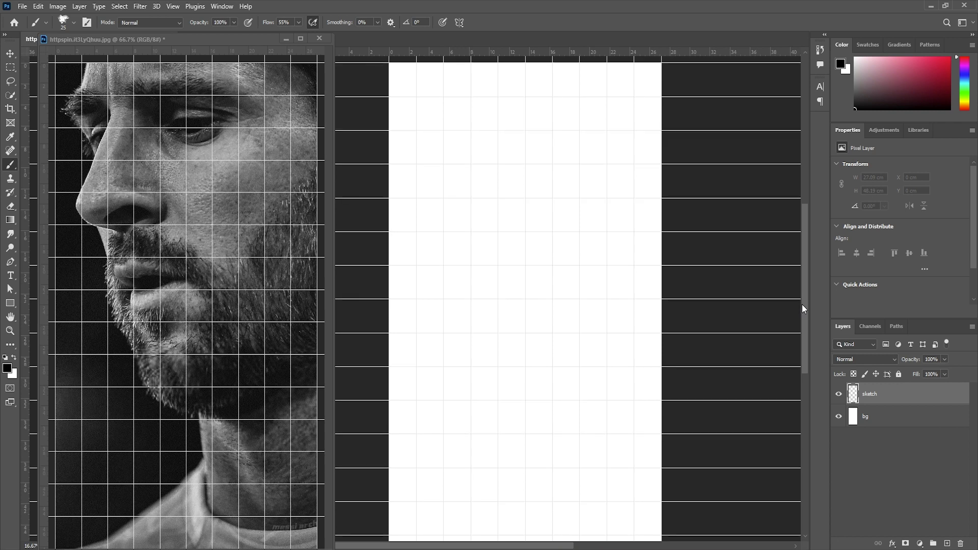
pyautogui.scroll(-1, 801, 303)
# Trace the forehead and brow profile toward the eye socket, plus a short eyelid stroke.
pyautogui.moveTo(422, 63); pyautogui.dragTo(420, 73)
pyautogui.moveTo(420, 71); pyautogui.dragTo(417, 88)
pyautogui.moveTo(418, 80); pyautogui.dragTo(415, 94)
pyautogui.moveTo(407, 110); pyautogui.dragTo(407, 114)
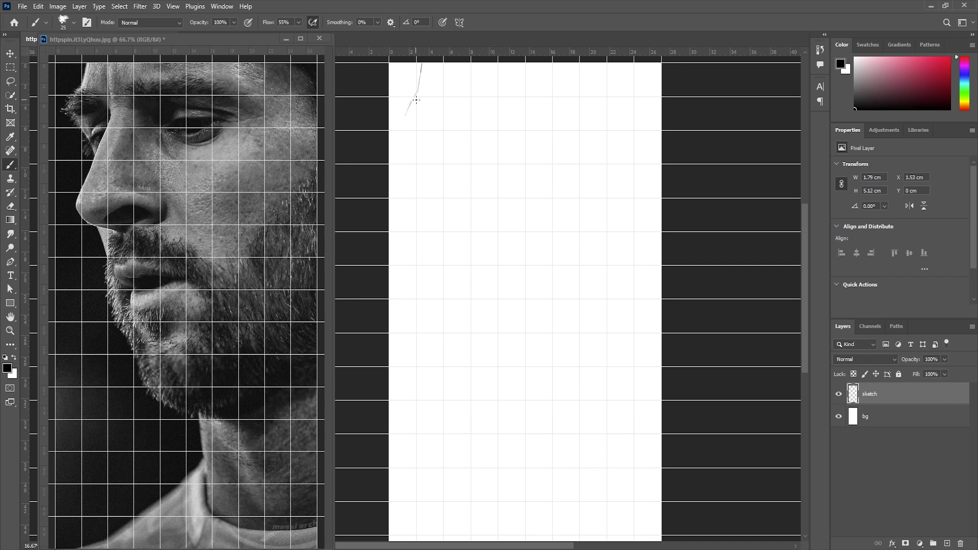
pyautogui.moveTo(416, 95); pyautogui.dragTo(411, 121)
pyautogui.moveTo(415, 132); pyautogui.dragTo(426, 149)
pyautogui.moveTo(427, 153); pyautogui.dragTo(429, 151)
pyautogui.moveTo(444, 131); pyautogui.dragTo(439, 148)
pyautogui.moveTo(432, 155); pyautogui.dragTo(421, 178)
# Erase the profile line's lower end and a stray stroke with an enlarged eraser.
pyautogui.click(11, 207)
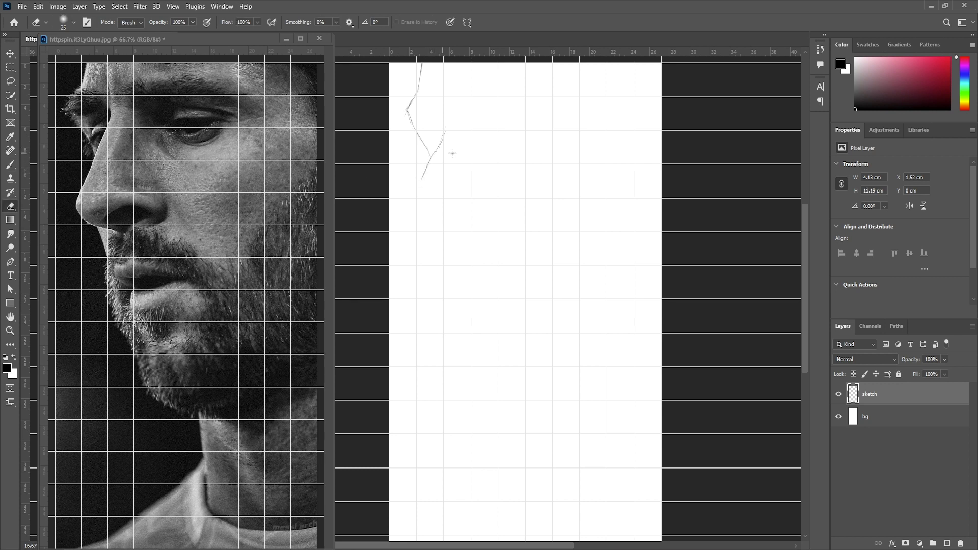
pyautogui.moveTo(432, 158); pyautogui.dragTo(425, 169)
pyautogui.press(']')
pyautogui.press(']')
pyautogui.press(']')
pyautogui.moveTo(427, 156)
pyautogui.mouseDown()
pyautogui.moveTo(452, 120)
pyautogui.moveTo(430, 154)
pyautogui.mouseUp()
pyautogui.click(11, 164)
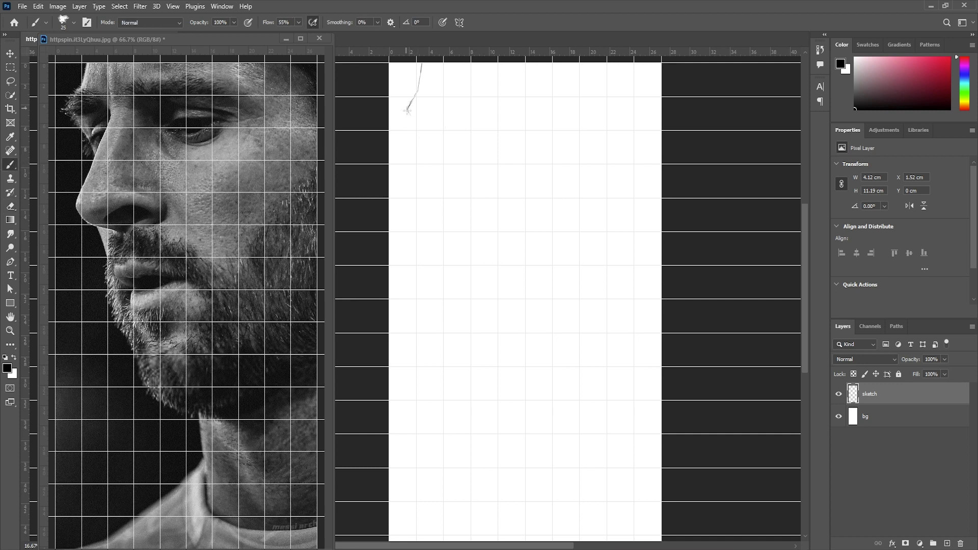
# Redraw the profile toward the nose, erase its tail, and draw the nose bridge line.
pyautogui.moveTo(408, 109); pyautogui.dragTo(422, 137)
pyautogui.moveTo(420, 135); pyautogui.dragTo(427, 148)
pyautogui.moveTo(438, 102); pyautogui.dragTo(445, 125)
pyautogui.moveTo(428, 154)
pyautogui.mouseDown()
pyautogui.moveTo(424, 167)
pyautogui.moveTo(424, 158)
pyautogui.mouseUp()
pyautogui.click(11, 206)
pyautogui.press('b')
pyautogui.moveTo(446, 122); pyautogui.dragTo(408, 203)
# Extend the nose line downward, erasing its lower tail to refine it.
pyautogui.moveTo(411, 197)
pyautogui.mouseDown()
pyautogui.moveTo(402, 213)
pyautogui.moveTo(412, 225)
pyautogui.mouseUp()
pyautogui.press('e')
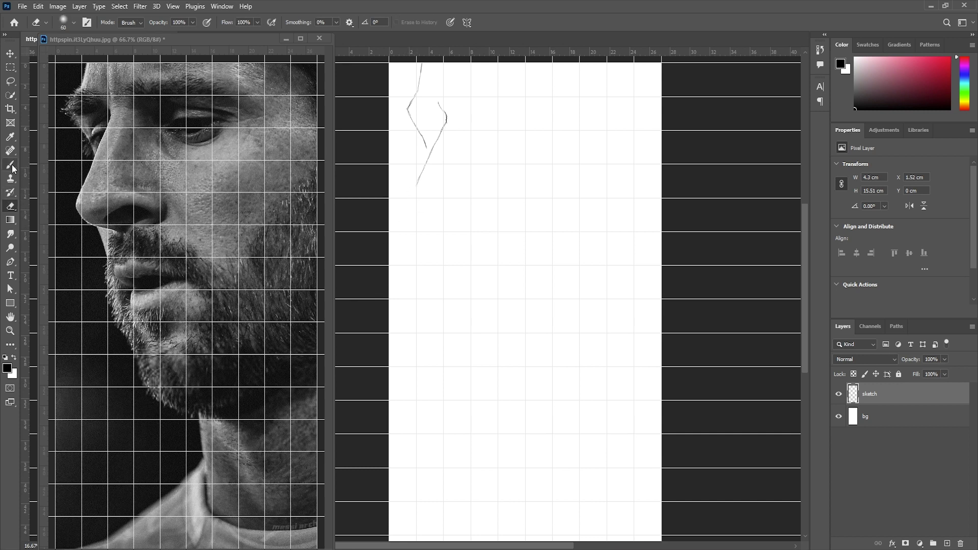
pyautogui.press('b')
pyautogui.moveTo(419, 180); pyautogui.dragTo(412, 199)
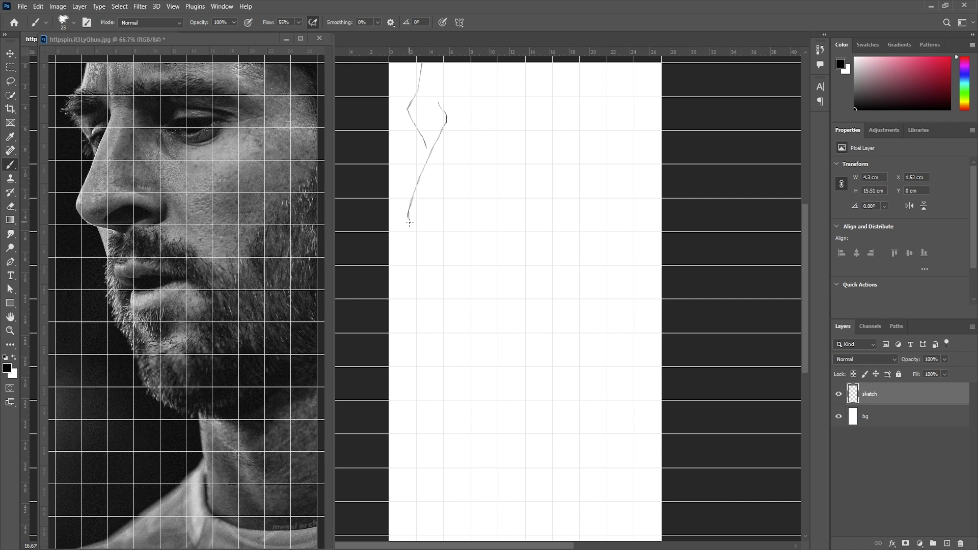
pyautogui.press('e')
pyautogui.moveTo(408, 217); pyautogui.dragTo(410, 201)
# Redraw the nose line to its tip and add the nostril and eye-socket curves.
pyautogui.press('b')
pyautogui.moveTo(410, 205)
pyautogui.mouseDown()
pyautogui.moveTo(419, 226)
pyautogui.moveTo(455, 243)
pyautogui.mouseUp()
pyautogui.hotkey('ctrl', 'z')
pyautogui.moveTo(427, 137)
pyautogui.mouseDown()
pyautogui.moveTo(441, 133)
pyautogui.moveTo(432, 127)
pyautogui.mouseUp()
pyautogui.moveTo(427, 134)
pyautogui.mouseDown()
pyautogui.moveTo(443, 119)
pyautogui.moveTo(414, 95)
pyautogui.mouseUp()
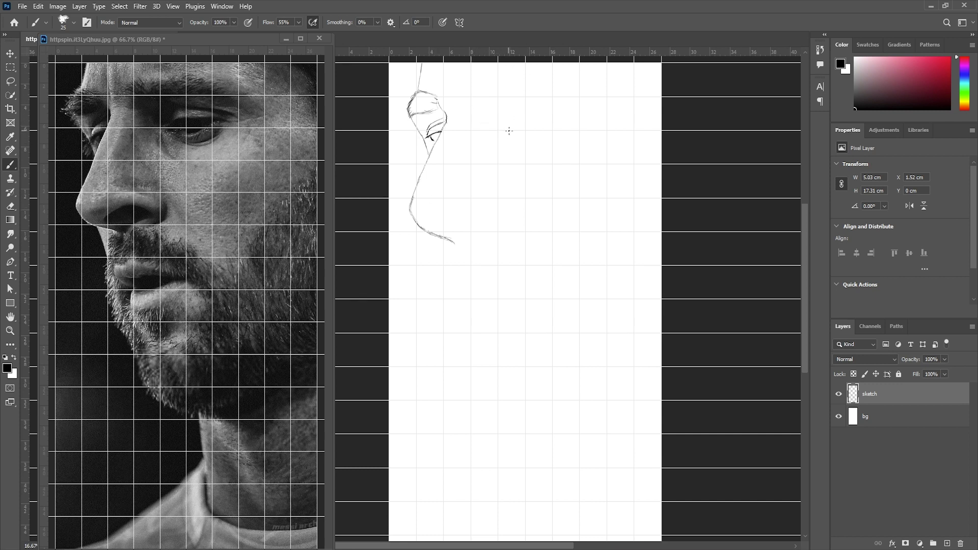
# Sketch the eye line and inner-corner stroke, then save the document as 'messi'.
pyautogui.moveTo(501, 133)
pyautogui.mouseDown()
pyautogui.moveTo(522, 122)
pyautogui.moveTo(558, 124)
pyautogui.moveTo(514, 136)
pyautogui.moveTo(522, 138)
pyautogui.moveTo(559, 127)
pyautogui.moveTo(517, 139)
pyautogui.moveTo(557, 129)
pyautogui.moveTo(513, 137)
pyautogui.moveTo(541, 136)
pyautogui.moveTo(507, 122)
pyautogui.moveTo(521, 109)
pyautogui.moveTo(509, 103)
pyautogui.moveTo(578, 121)
pyautogui.moveTo(573, 127)
pyautogui.mouseUp()
pyautogui.moveTo(491, 125); pyautogui.dragTo(502, 107)
pyautogui.hotkey('ctrl', 's')
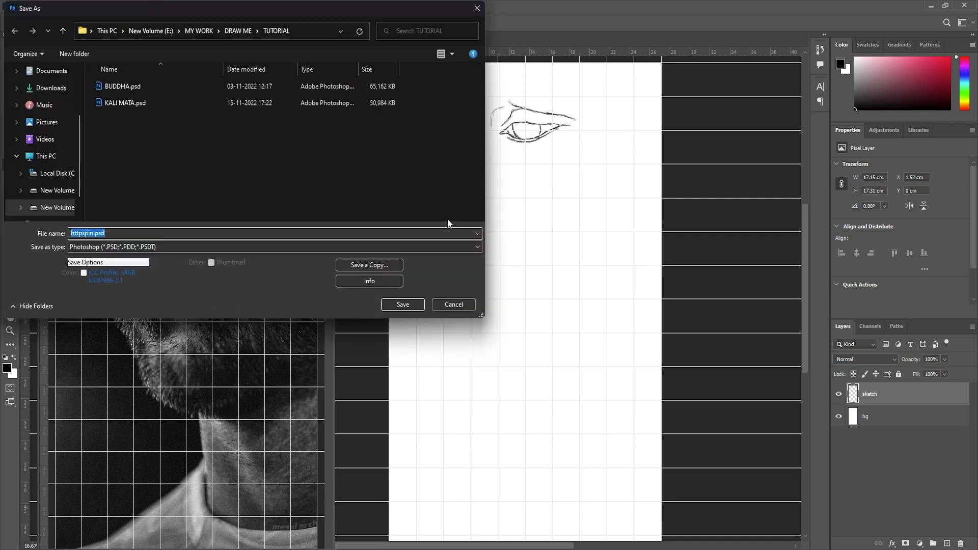
pyautogui.write('messi')
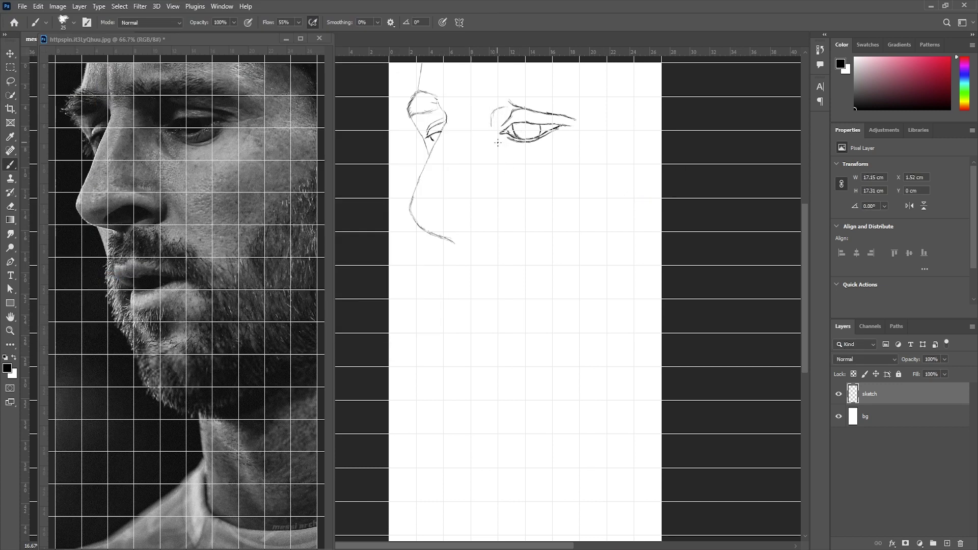
# Draw the cheek curve and nostril strokes, erasing and redoing faulty strokes above the lip.
pyautogui.moveTo(497, 135); pyautogui.dragTo(508, 160)
pyautogui.moveTo(442, 223); pyautogui.dragTo(465, 215)
pyautogui.moveTo(477, 219)
pyautogui.mouseDown()
pyautogui.moveTo(485, 225)
pyautogui.moveTo(453, 233)
pyautogui.mouseUp()
pyautogui.press('e')
pyautogui.moveTo(484, 224)
pyautogui.mouseDown()
pyautogui.moveTo(441, 223)
pyautogui.moveTo(472, 211)
pyautogui.moveTo(489, 222)
pyautogui.mouseUp()
pyautogui.press('b')
pyautogui.moveTo(489, 234); pyautogui.dragTo(506, 224)
pyautogui.hotkey('ctrl', 'z')
pyautogui.moveTo(474, 192)
pyautogui.mouseDown()
pyautogui.moveTo(486, 198)
pyautogui.moveTo(422, 209)
pyautogui.mouseUp()
# Add the nose bridge line, try a line toward the chin, and draw the upper lip curve.
pyautogui.moveTo(460, 136)
pyautogui.mouseDown()
pyautogui.moveTo(441, 164)
pyautogui.moveTo(467, 112)
pyautogui.mouseUp()
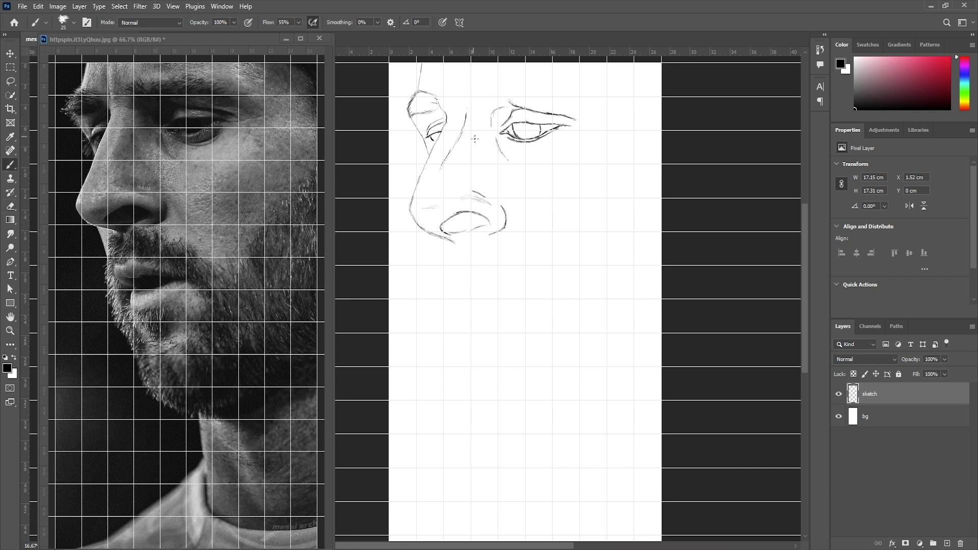
pyautogui.moveTo(481, 170); pyautogui.dragTo(489, 177)
pyautogui.moveTo(427, 234); pyautogui.dragTo(432, 248)
pyautogui.moveTo(439, 250); pyautogui.dragTo(441, 295)
pyautogui.hotkey('ctrl', 'z')
pyautogui.hotkey('ctrl', 'z')
pyautogui.hotkey('ctrl', 'z')
pyautogui.moveTo(451, 280)
pyautogui.mouseDown()
pyautogui.moveTo(469, 271)
pyautogui.moveTo(519, 285)
pyautogui.mouseUp()
# Draw the lip corner, the line between the lips and a stroke below the nostril.
pyautogui.moveTo(450, 281)
pyautogui.mouseDown()
pyautogui.moveTo(467, 296)
pyautogui.moveTo(463, 308)
pyautogui.moveTo(486, 321)
pyautogui.moveTo(523, 298)
pyautogui.moveTo(481, 301)
pyautogui.moveTo(521, 291)
pyautogui.mouseUp()
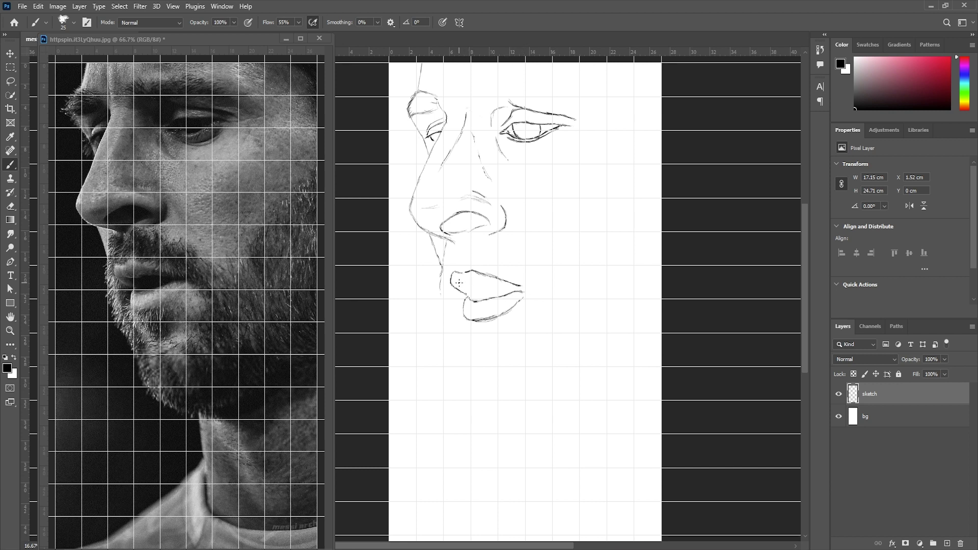
pyautogui.moveTo(468, 285); pyautogui.dragTo(526, 295)
pyautogui.moveTo(451, 245); pyautogui.dragTo(464, 246)
pyautogui.moveTo(453, 284)
pyautogui.mouseDown()
pyautogui.moveTo(466, 300)
pyautogui.moveTo(440, 292)
pyautogui.moveTo(461, 349)
pyautogui.mouseUp()
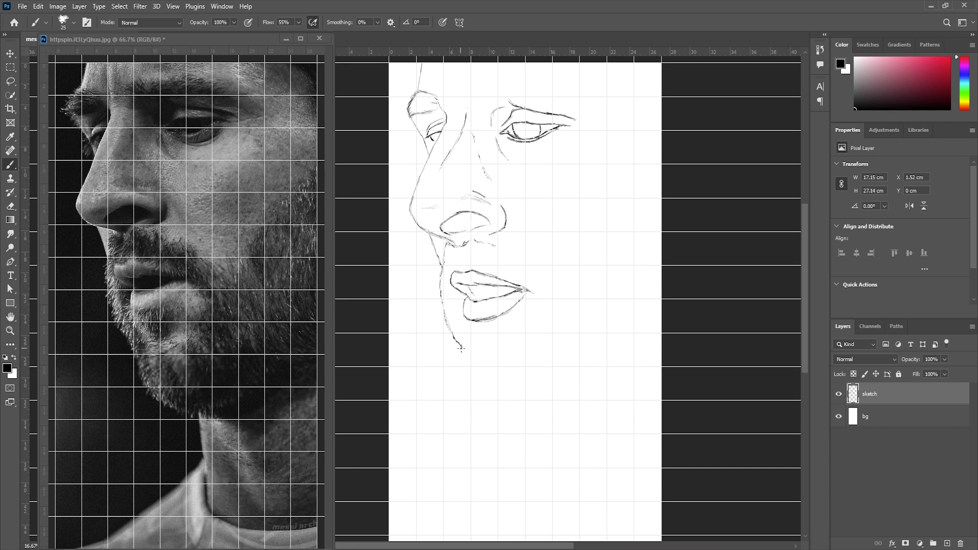
pyautogui.hotkey('ctrl', 'z')
# Extend the chin line downward and curve the jawline out to the right.
pyautogui.moveTo(451, 334); pyautogui.dragTo(487, 403)
pyautogui.moveTo(487, 403); pyautogui.dragTo(514, 425)
pyautogui.moveTo(518, 425)
pyautogui.mouseDown()
pyautogui.moveTo(564, 423)
pyautogui.moveTo(653, 361)
pyautogui.mouseUp()
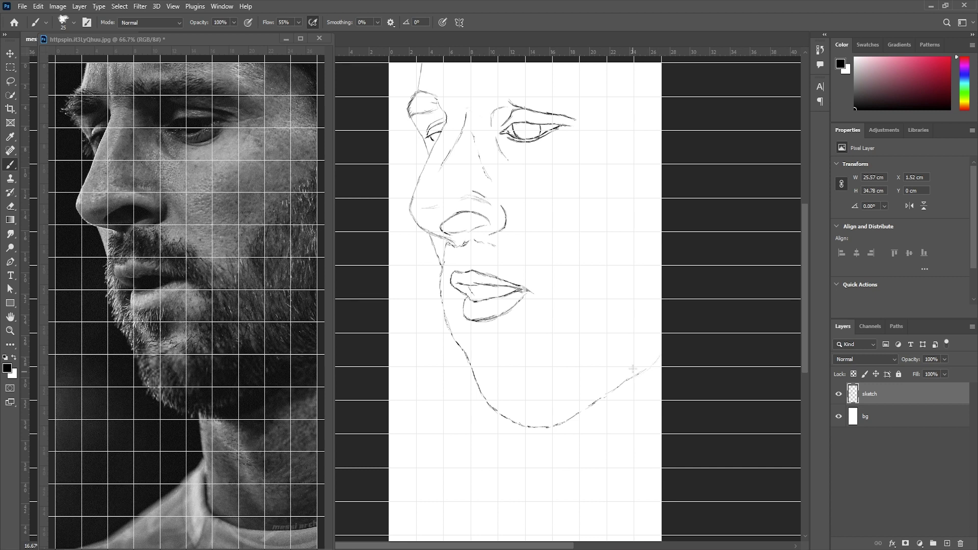
# Add beard strokes below the lower lip, the right chin edge and the upper-lip lines.
pyautogui.moveTo(466, 326); pyautogui.dragTo(486, 350)
pyautogui.moveTo(508, 314)
pyautogui.mouseDown()
pyautogui.moveTo(502, 353)
pyautogui.moveTo(473, 342)
pyautogui.moveTo(488, 381)
pyautogui.moveTo(496, 367)
pyautogui.moveTo(514, 381)
pyautogui.moveTo(523, 374)
pyautogui.mouseUp()
pyautogui.moveTo(452, 297); pyautogui.dragTo(461, 316)
pyautogui.moveTo(466, 267); pyautogui.dragTo(535, 294)
pyautogui.moveTo(490, 242)
pyautogui.mouseDown()
pyautogui.moveTo(536, 274)
pyautogui.moveTo(544, 295)
pyautogui.moveTo(547, 283)
pyautogui.moveTo(560, 293)
pyautogui.moveTo(634, 235)
pyautogui.mouseUp()
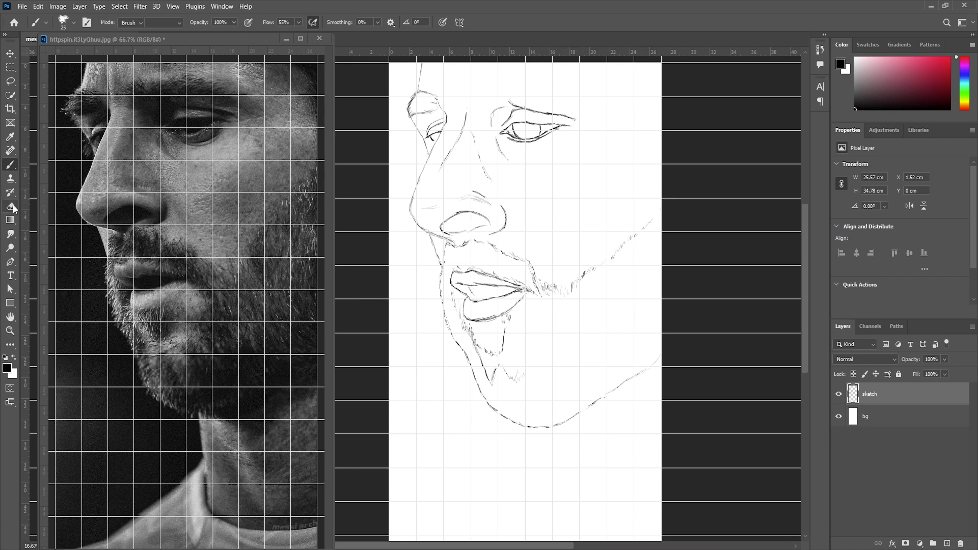
# Erase the stray hatched beard strokes beside the mouth, then draw the cheek contour and neck line.
pyautogui.press('e')
pyautogui.moveTo(596, 268); pyautogui.dragTo(570, 290)
pyautogui.moveTo(652, 219); pyautogui.dragTo(541, 275)
pyautogui.press('b')
pyautogui.moveTo(660, 167)
pyautogui.mouseDown()
pyautogui.moveTo(655, 188)
pyautogui.moveTo(556, 293)
pyautogui.moveTo(513, 382)
pyautogui.mouseUp()
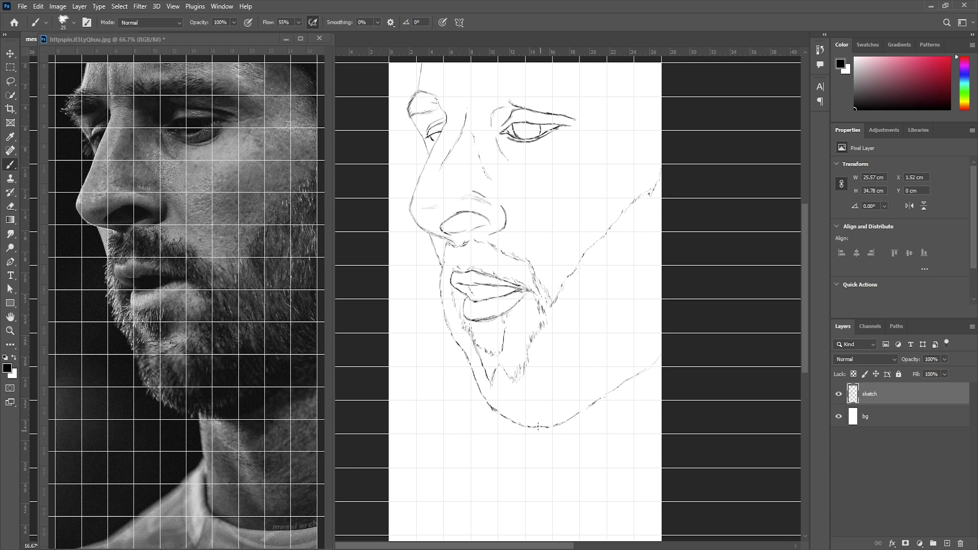
pyautogui.moveTo(531, 426)
pyautogui.mouseDown()
pyautogui.moveTo(549, 531)
pyautogui.moveTo(574, 541)
pyautogui.moveTo(601, 516)
pyautogui.moveTo(661, 513)
pyautogui.mouseUp()
# Reinforce the neck line into the shoulder and add diagonal neck and shoulder strokes.
pyautogui.scroll(-1, 727, 422)
pyautogui.moveTo(535, 453)
pyautogui.mouseDown()
pyautogui.moveTo(540, 496)
pyautogui.moveTo(604, 534)
pyautogui.moveTo(655, 536)
pyautogui.mouseUp()
pyautogui.moveTo(595, 518); pyautogui.dragTo(660, 538)
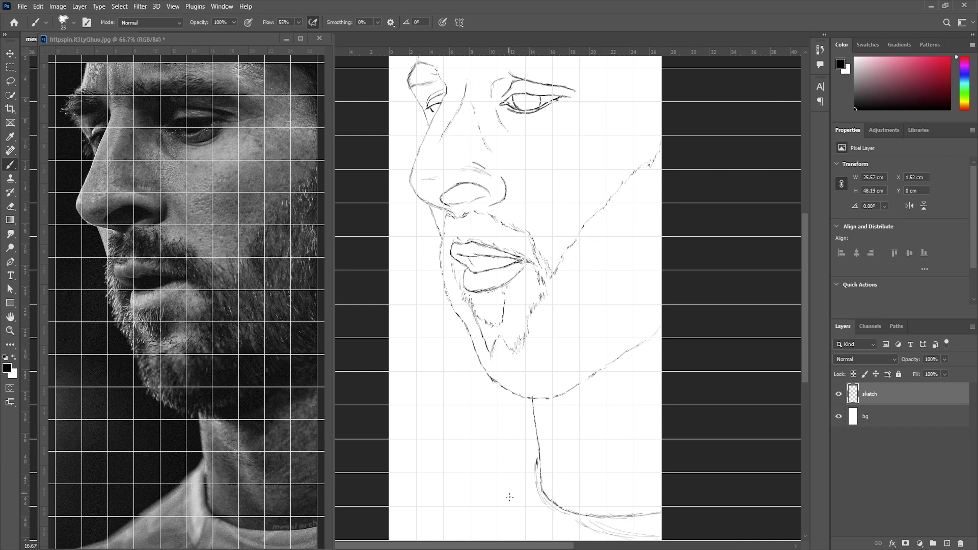
pyautogui.moveTo(517, 501); pyautogui.dragTo(547, 537)
pyautogui.moveTo(539, 443); pyautogui.dragTo(410, 539)
pyautogui.moveTo(554, 420); pyautogui.dragTo(594, 497)
pyautogui.moveTo(563, 397); pyautogui.dragTo(606, 461)
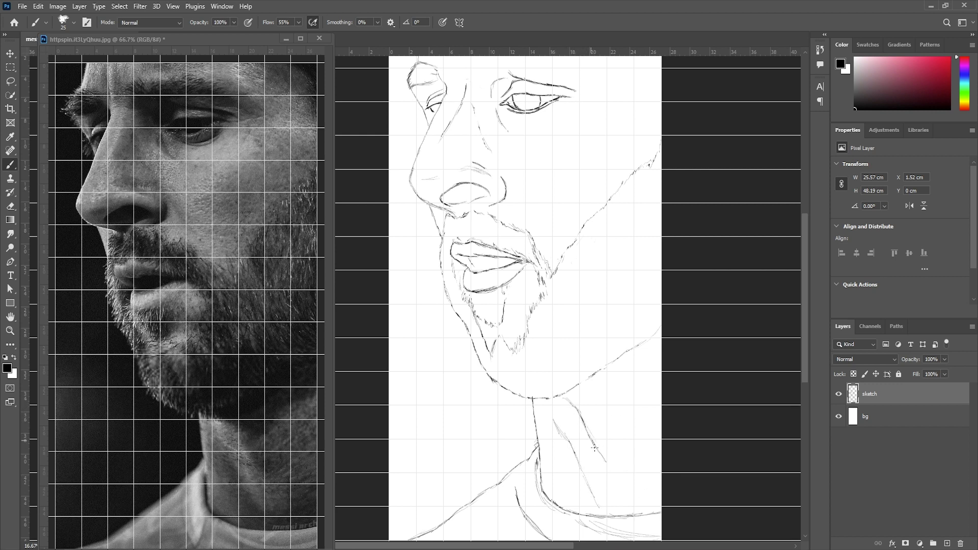
# Sketch eyebrow hairs and brow hatching, the head's upper-right contour, and the lower eyelid line.
pyautogui.moveTo(803, 307); pyautogui.dragTo(804, 275)
pyautogui.moveTo(488, 154)
pyautogui.mouseDown()
pyautogui.moveTo(505, 143)
pyautogui.moveTo(575, 150)
pyautogui.moveTo(569, 158)
pyautogui.moveTo(593, 166)
pyautogui.mouseUp()
pyautogui.moveTo(411, 175); pyautogui.dragTo(436, 161)
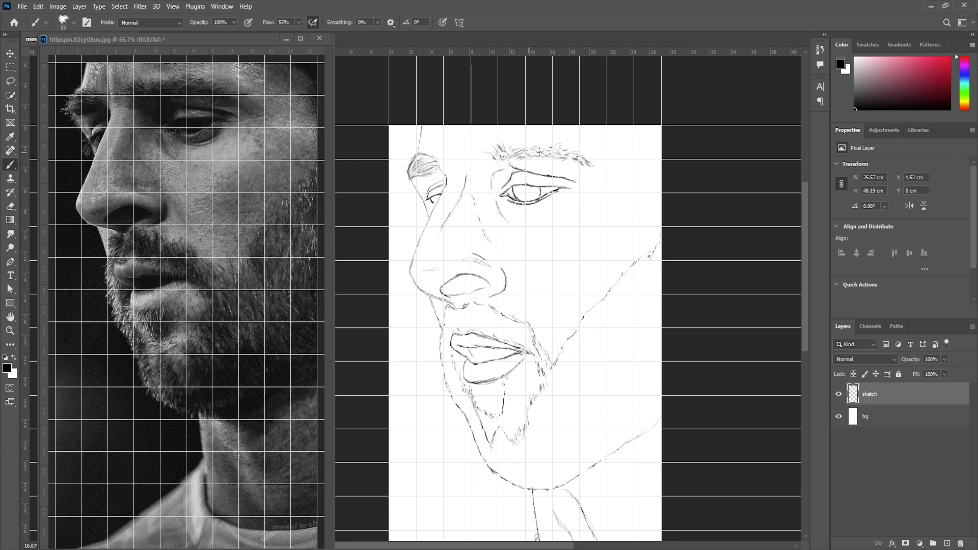
pyautogui.moveTo(507, 148); pyautogui.dragTo(520, 145)
pyautogui.moveTo(629, 125)
pyautogui.mouseDown()
pyautogui.moveTo(659, 148)
pyautogui.moveTo(662, 199)
pyautogui.mouseUp()
pyautogui.moveTo(505, 202)
pyautogui.mouseDown()
pyautogui.moveTo(536, 215)
pyautogui.moveTo(563, 205)
pyautogui.moveTo(556, 214)
pyautogui.mouseUp()
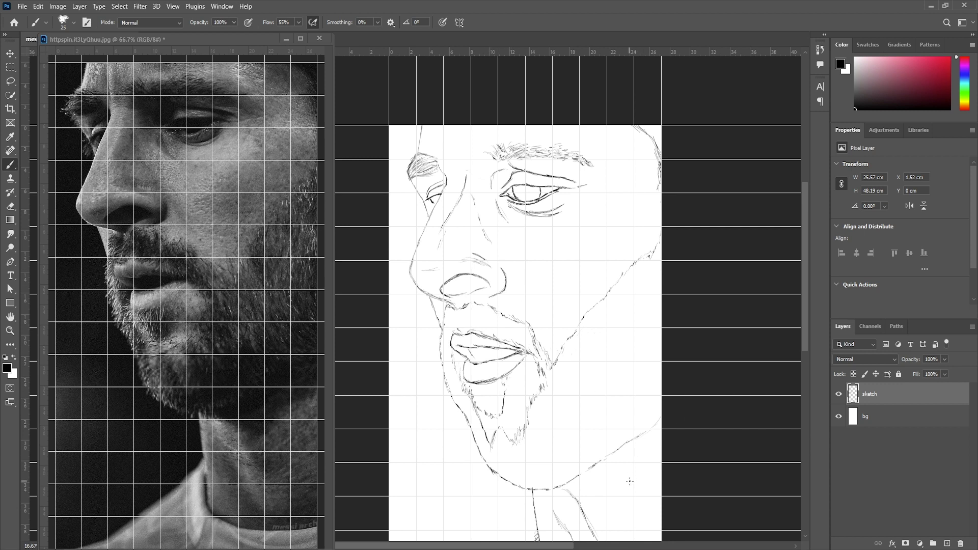
# Hatch beard strokes down the left jaw and chin, plus a short stroke beside the nostril.
pyautogui.moveTo(441, 334); pyautogui.dragTo(456, 405)
pyautogui.moveTo(455, 370); pyautogui.dragTo(478, 430)
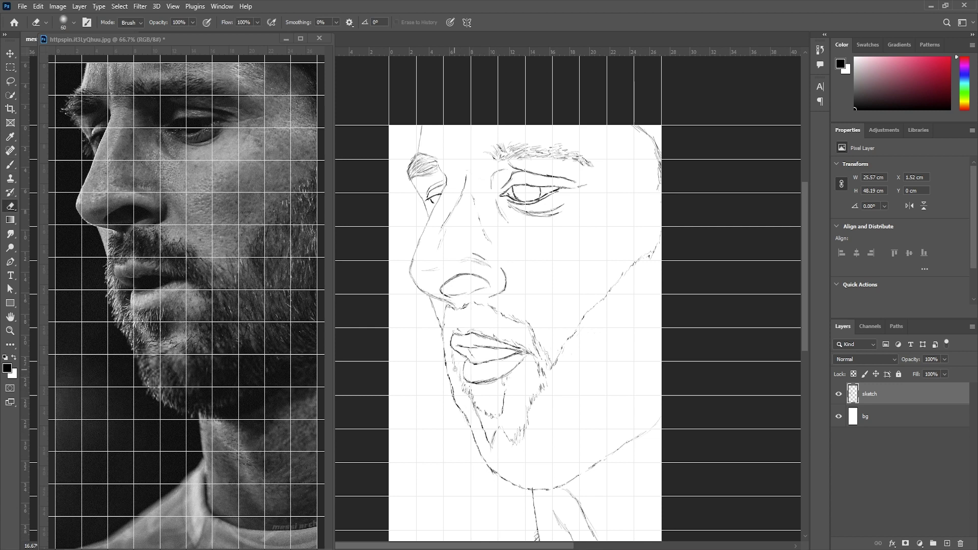
pyautogui.moveTo(461, 372); pyautogui.dragTo(471, 401)
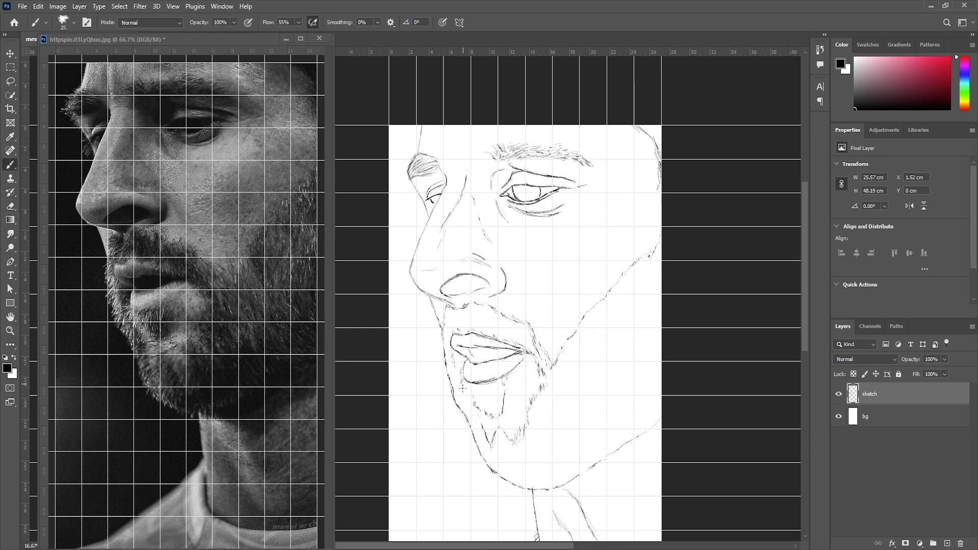
pyautogui.moveTo(458, 355); pyautogui.dragTo(456, 386)
pyautogui.moveTo(509, 270); pyautogui.dragTo(518, 293)
# Zoom out, switch back to messi.psd, and hide its grid and guides with Ctrl+H.
pyautogui.scroll(-2, 552, 396)
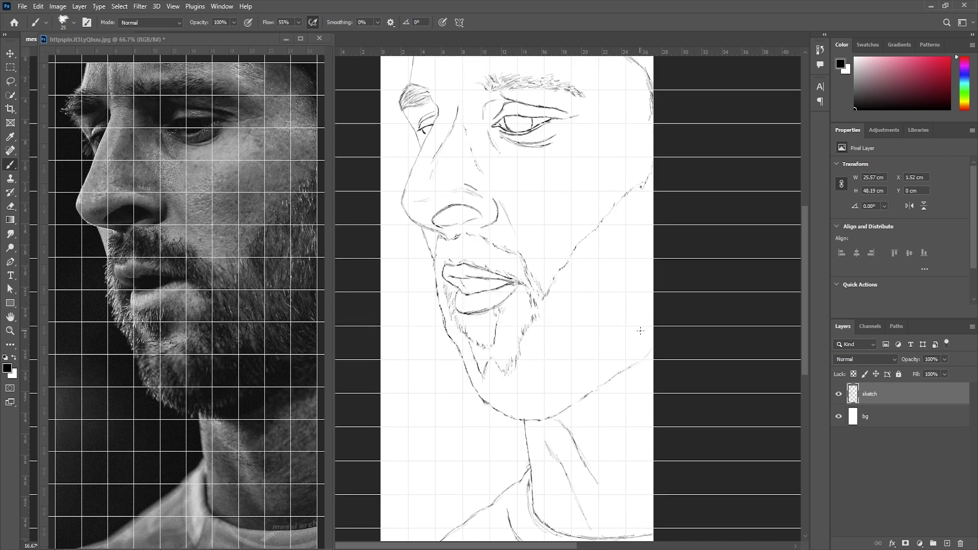
pyautogui.scroll(-1, 558, 336)
pyautogui.scroll(-1, 522, 320)
pyautogui.click(261, 50)
pyautogui.press('h')
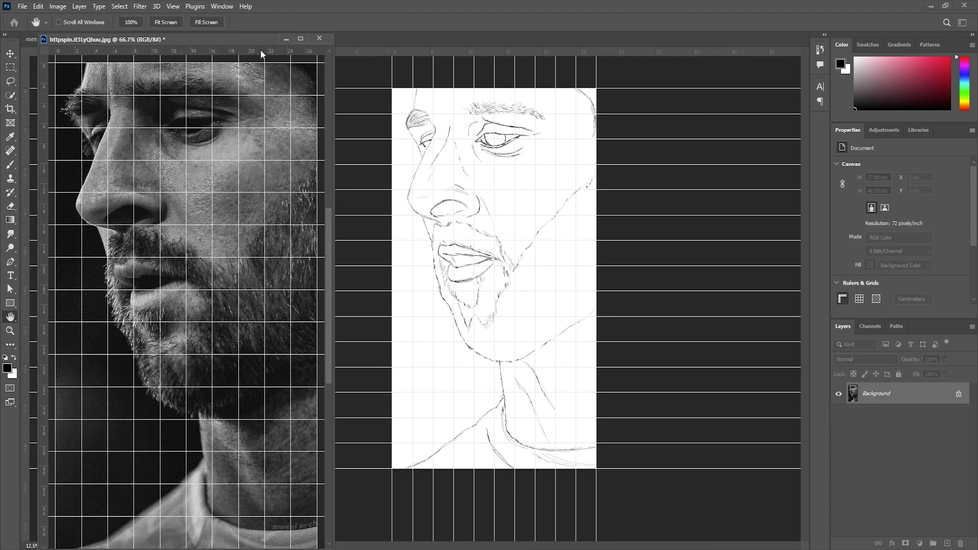
pyautogui.click(680, 36)
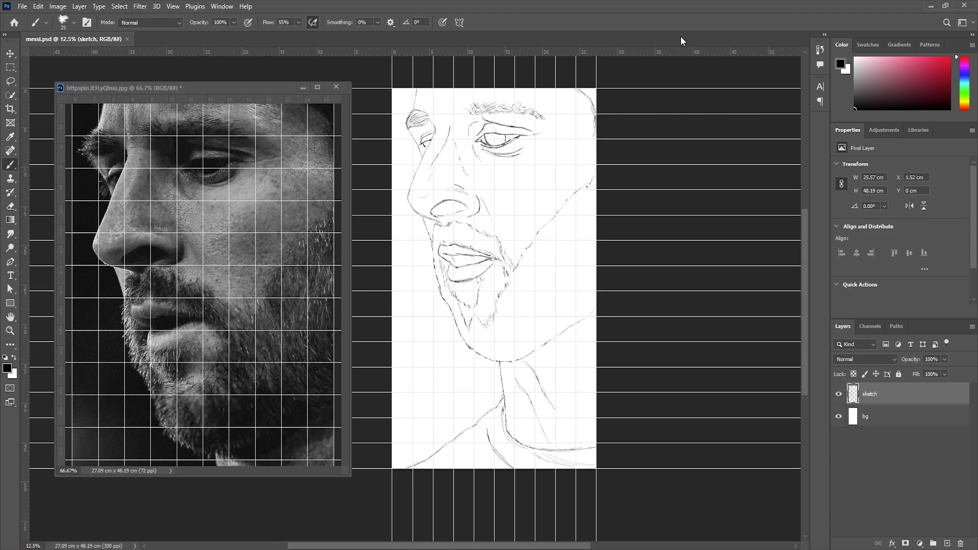
pyautogui.hotkey('ctrl', 'h')
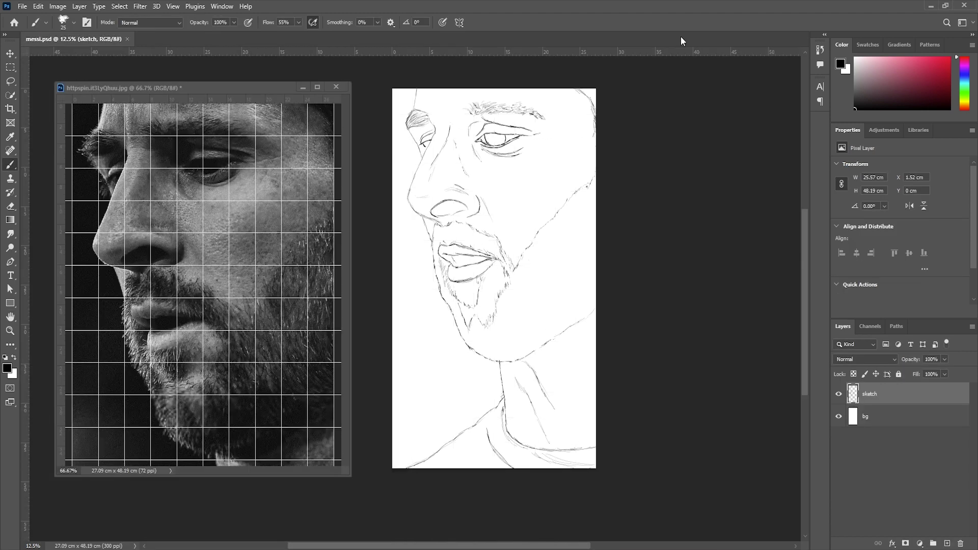